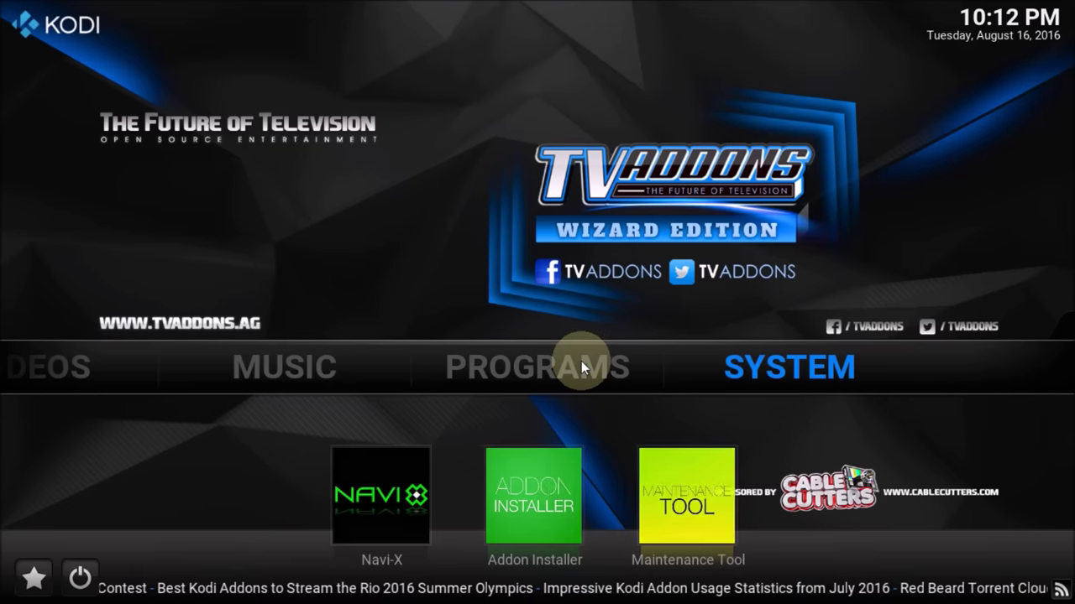
key("Down")
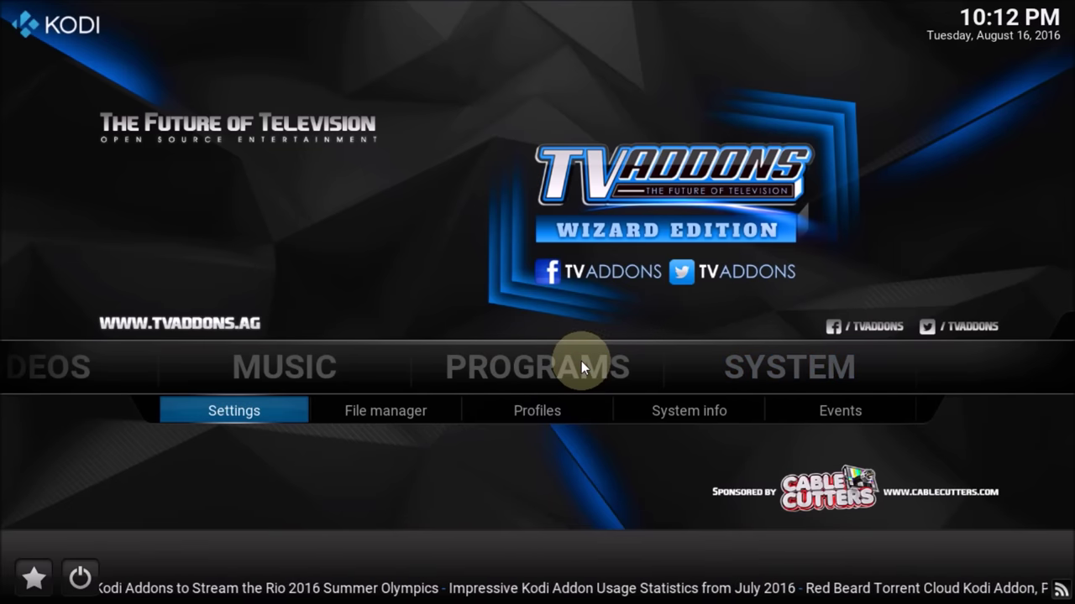
key("Right")
key("Return")
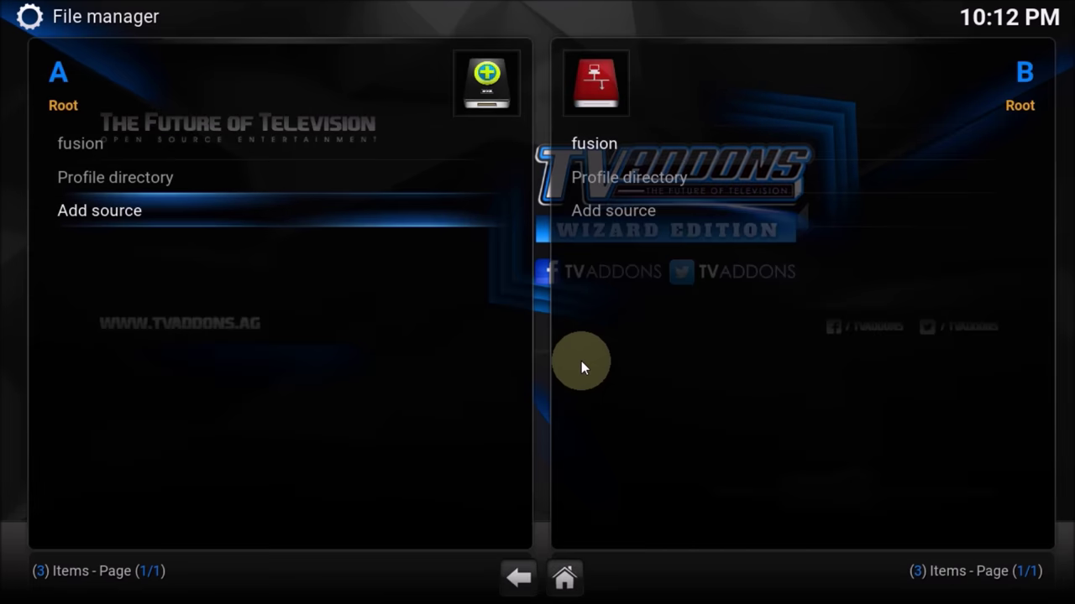
key("Return")
key("Return")
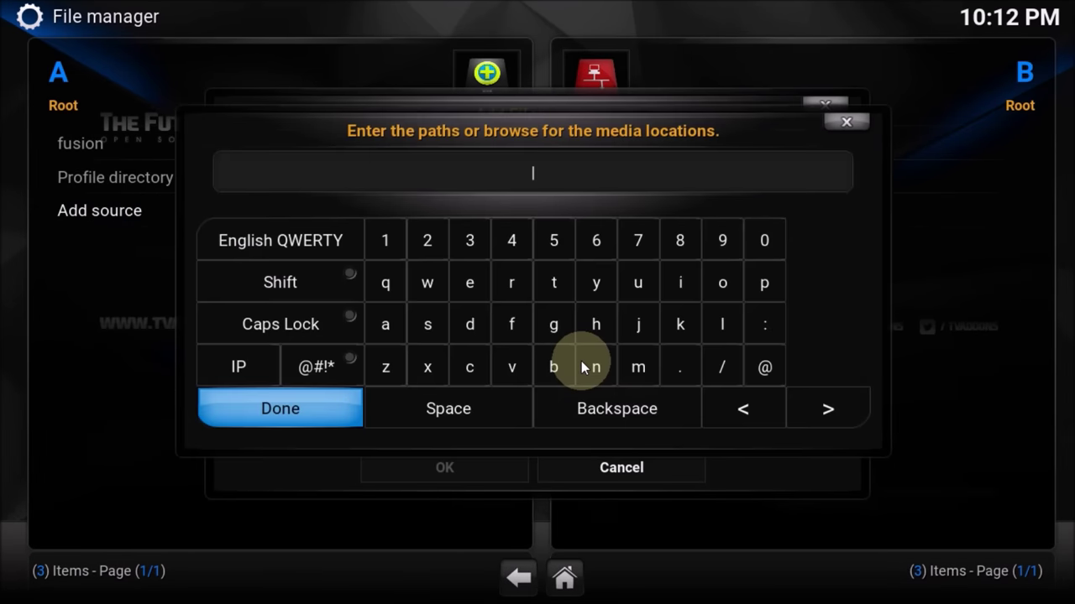
type("http:")
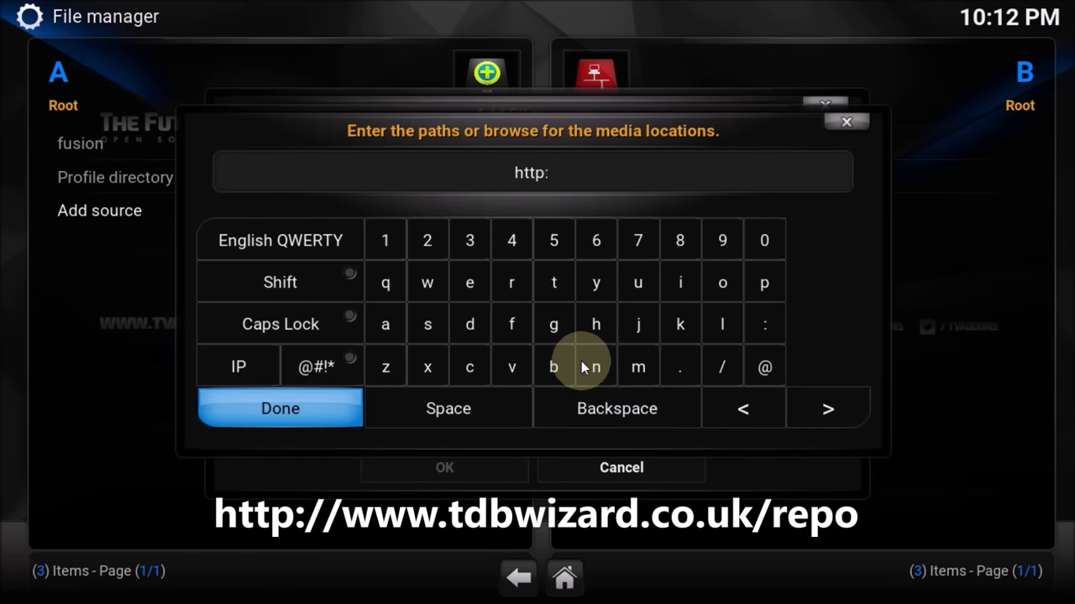
type("//www.t")
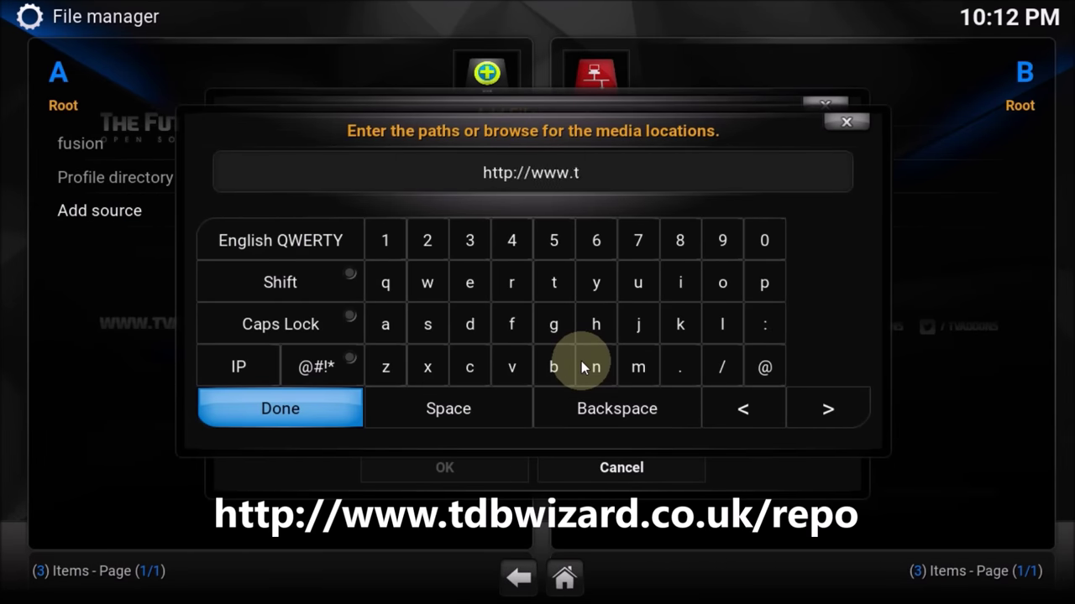
type("dbwizar")
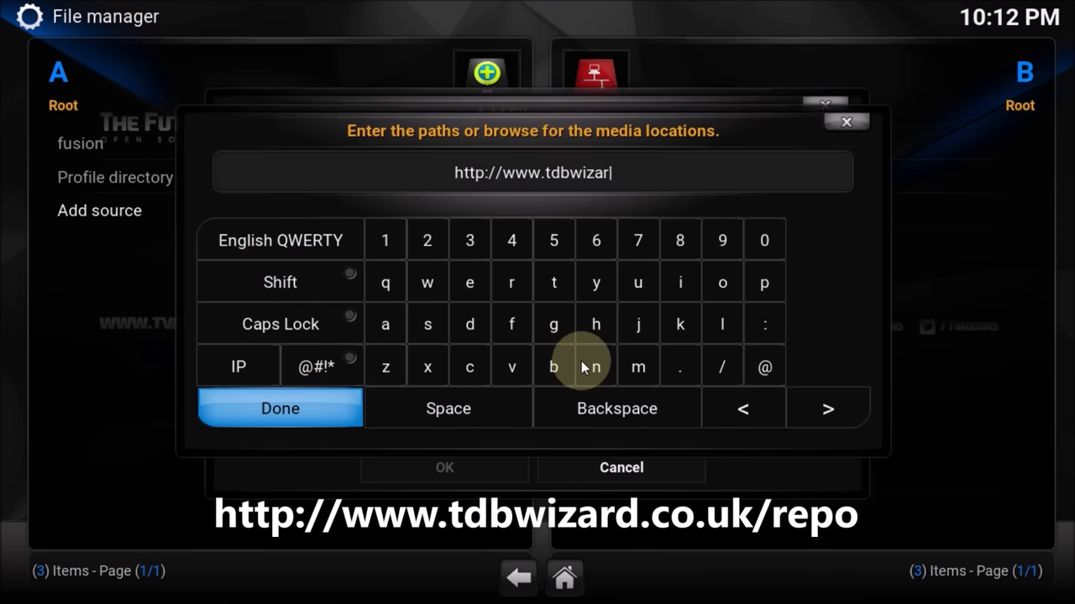
type("d.co.uk/repo")
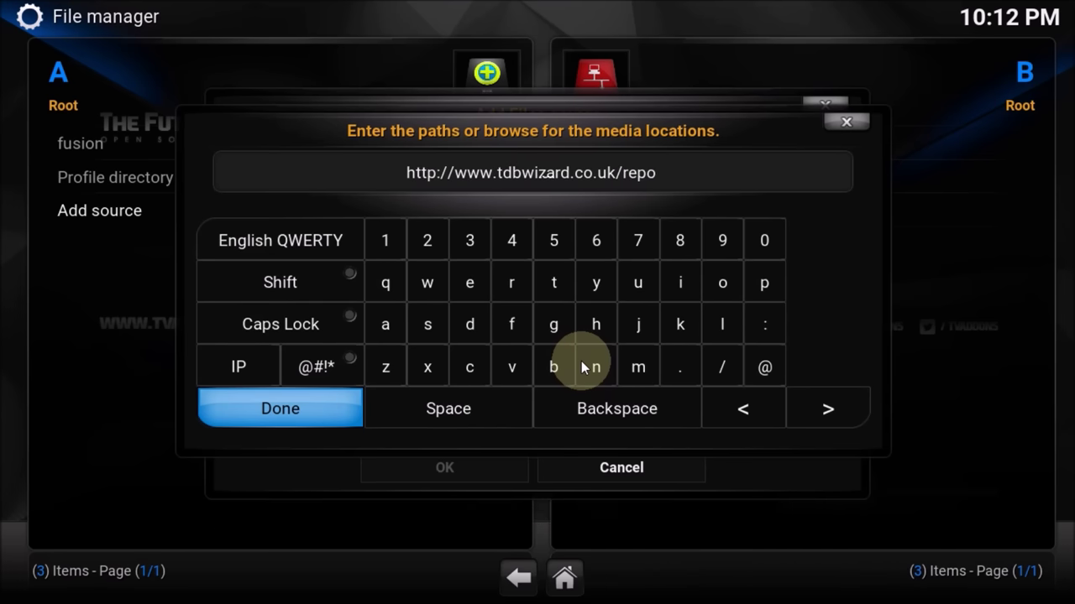
key("Return")
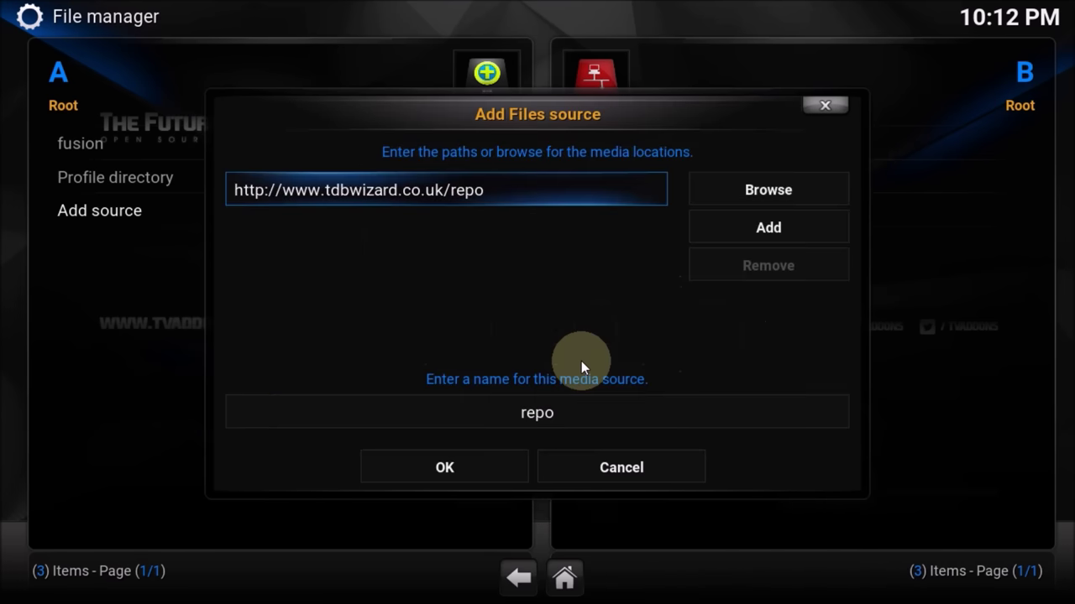
- Rename the new source from 'repo' to 'TDB Wizard' and save it
left_click(752, 423)
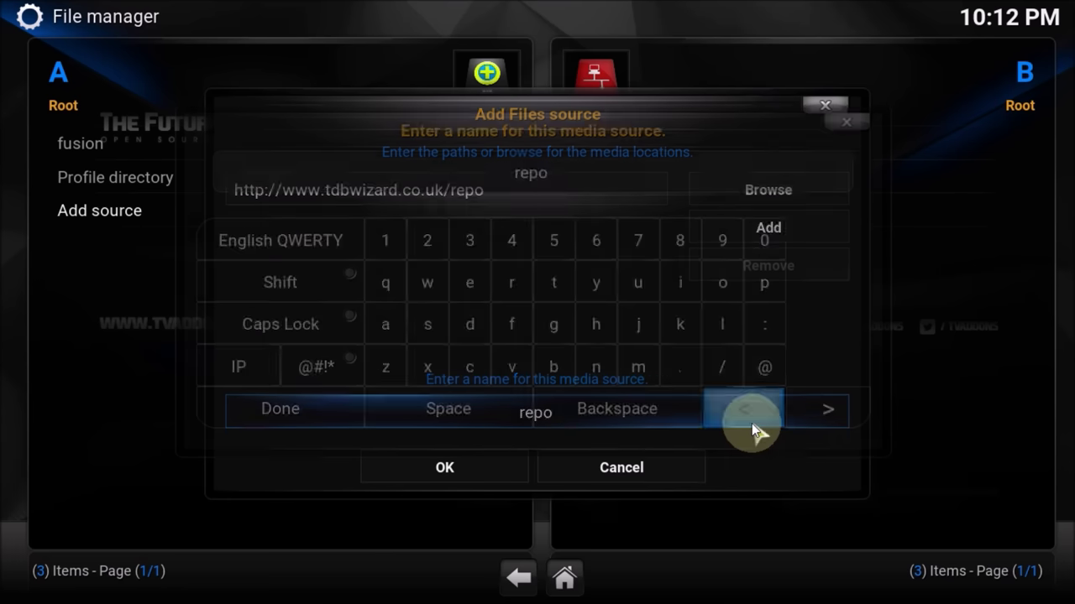
key("BackSpace")
key("BackSpace")
key("BackSpace")
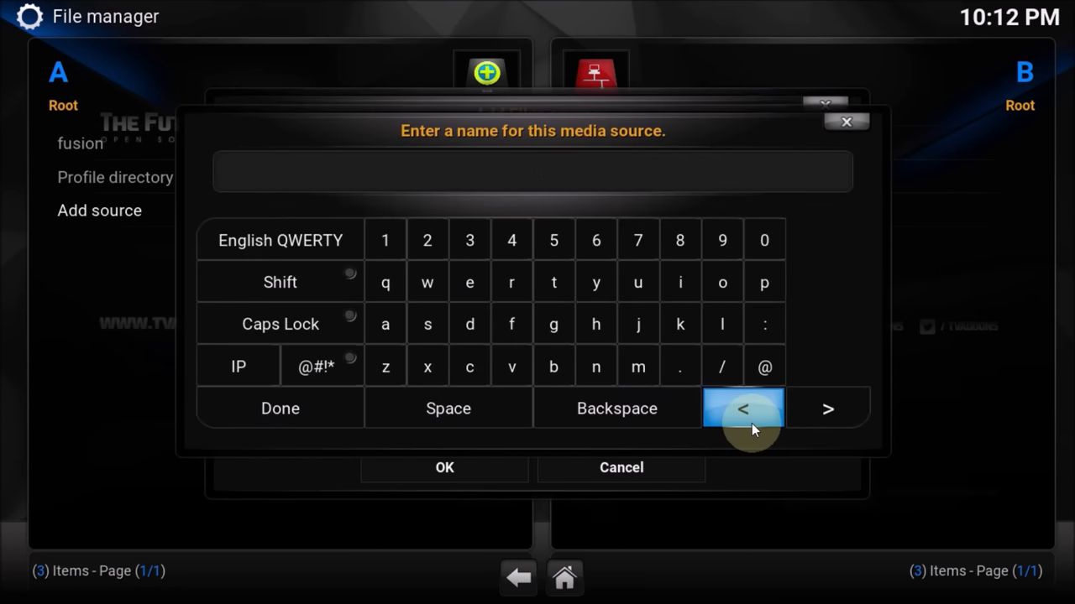
type("TDB Wizard")
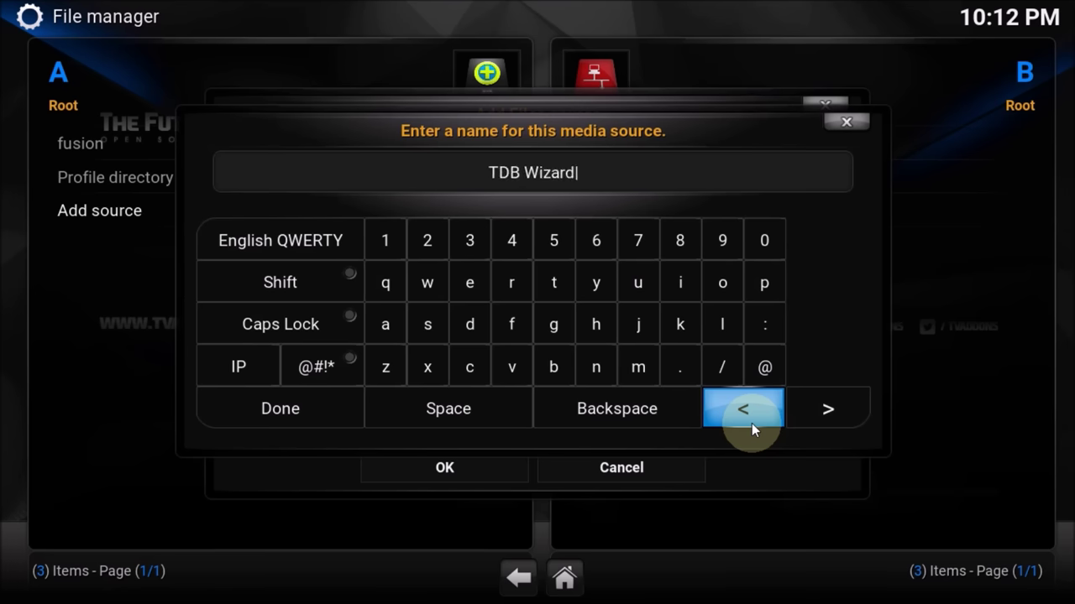
left_click(332, 409)
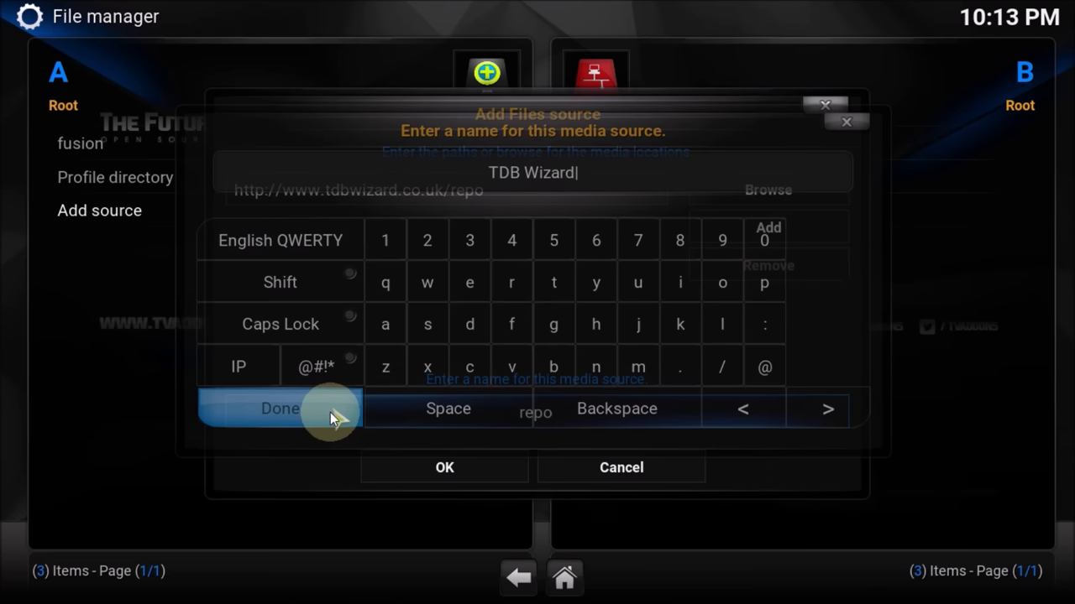
left_click(448, 467)
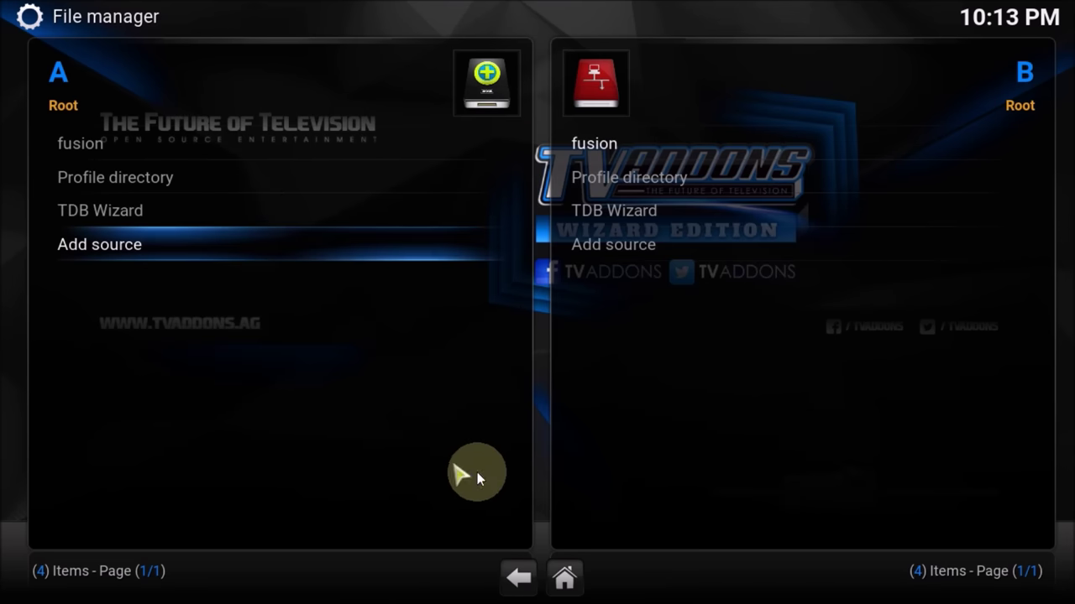
- Install repository.teamtdb-2.01.zip from the TDB Wizard source via Add-ons > Install from zip file
left_click(564, 578)
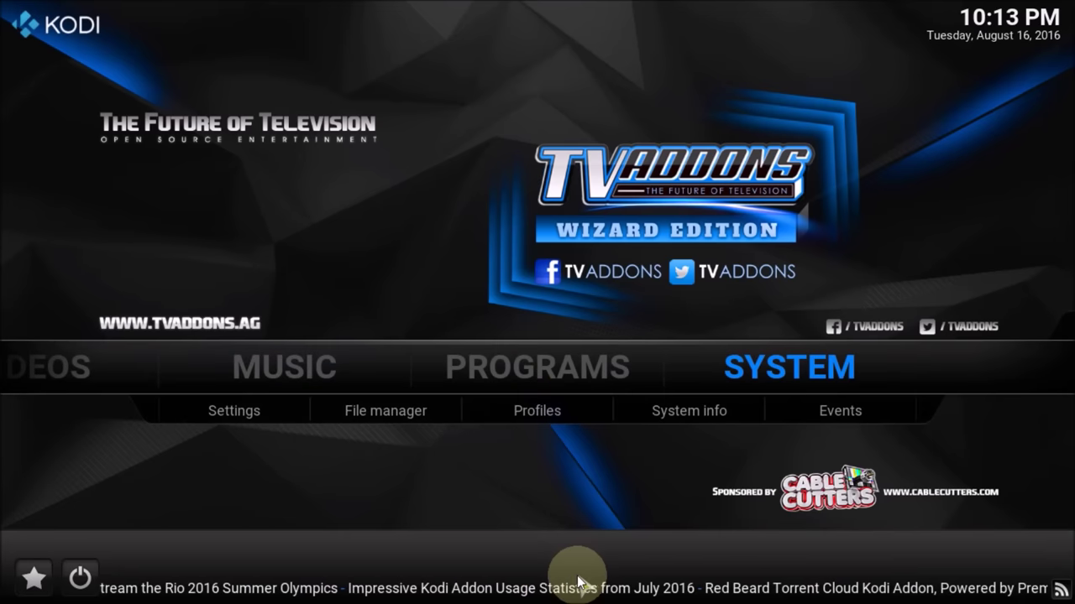
left_click(778, 371)
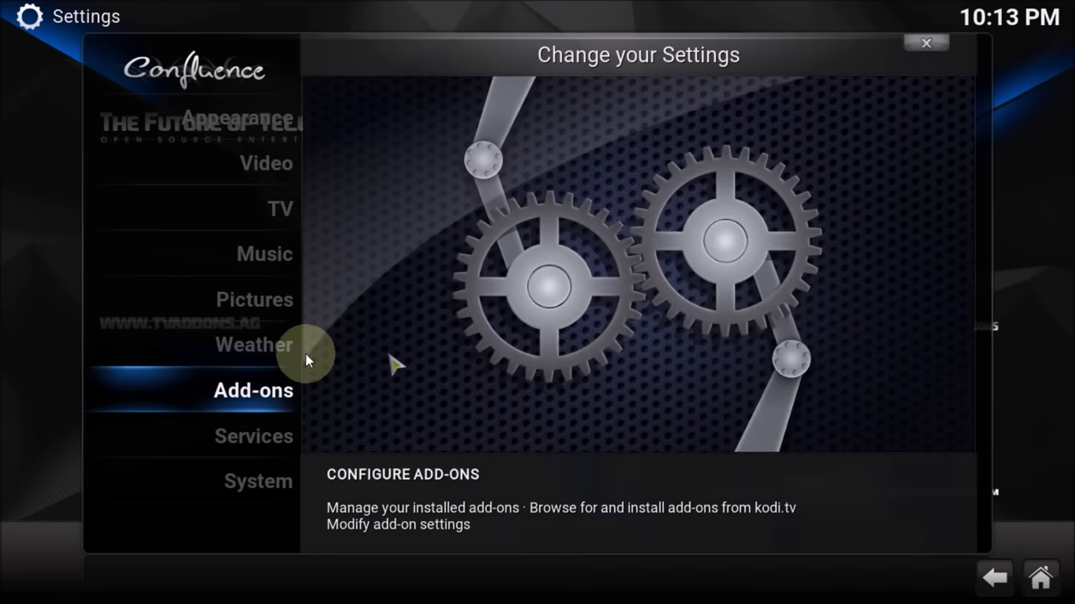
left_click(263, 392)
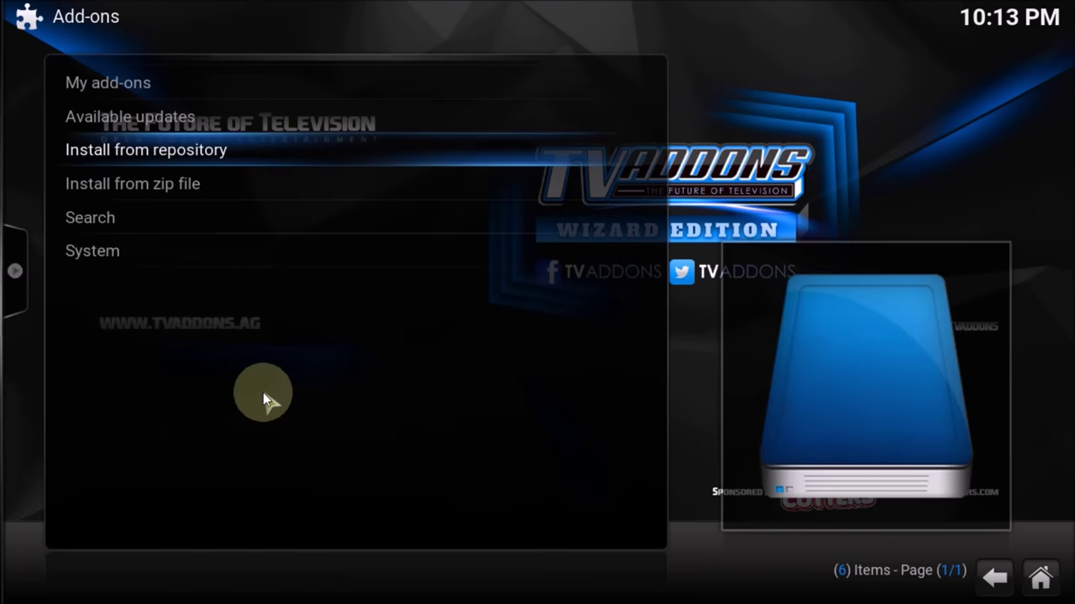
left_click(205, 186)
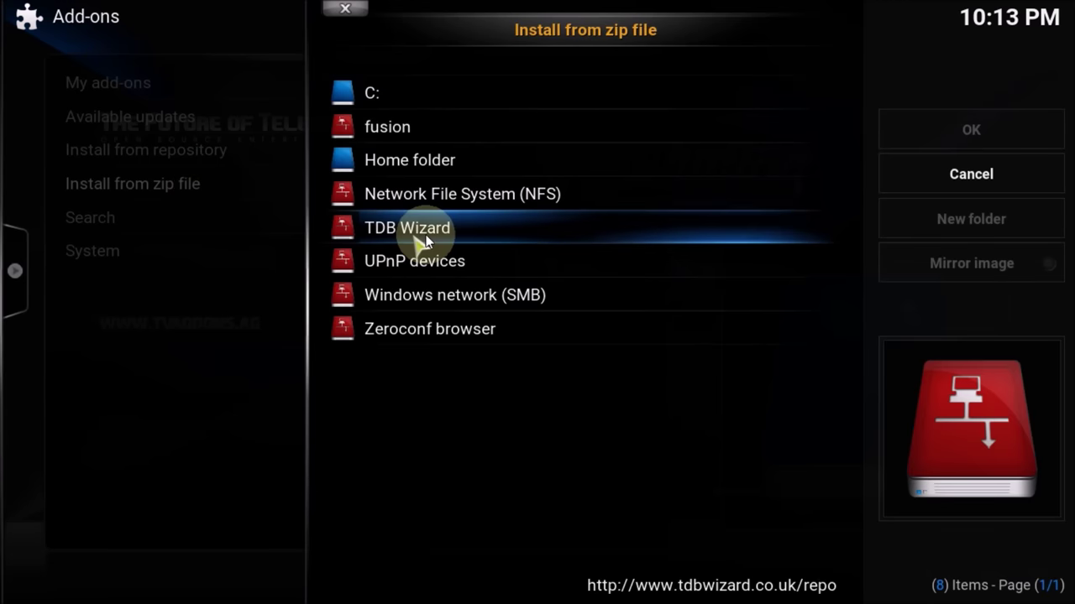
left_click(446, 230)
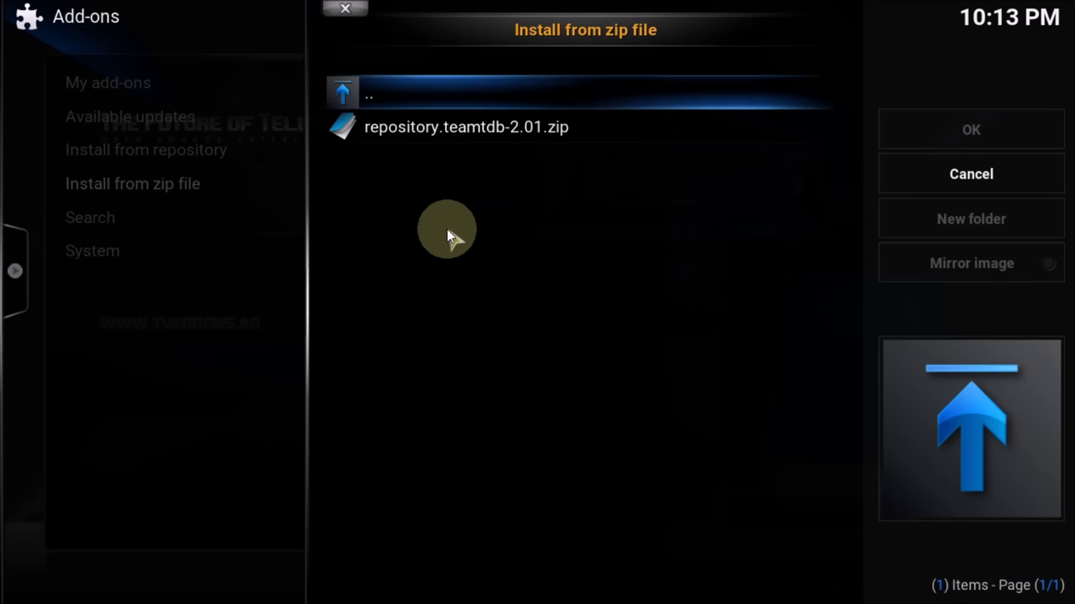
left_click(466, 126)
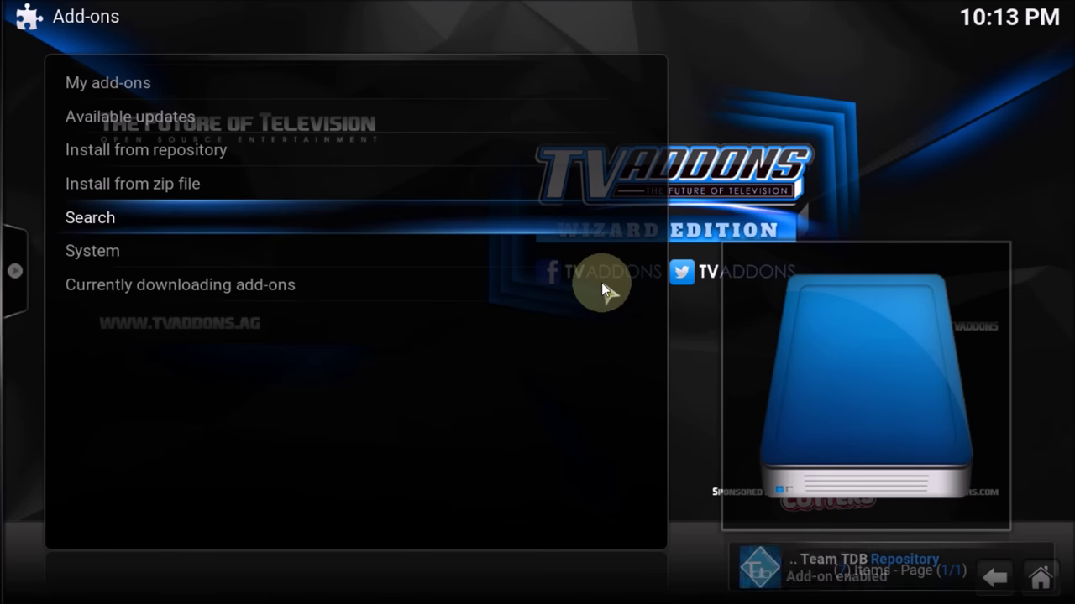
- Install the .TDB Wizard program add-on from Team TDB Repository, then go back Home
left_click(250, 149)
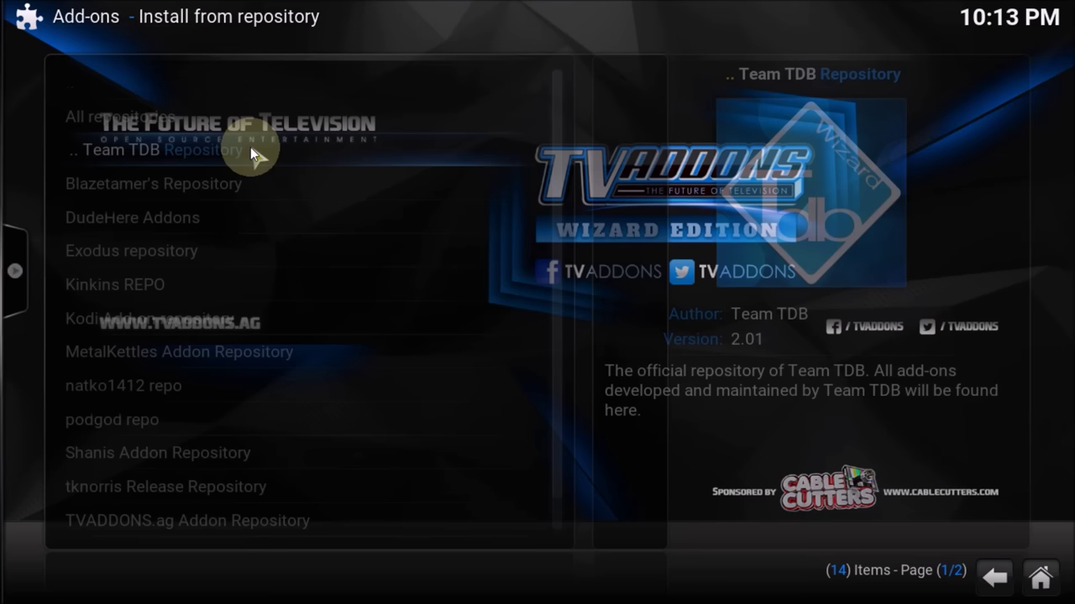
left_click(241, 156)
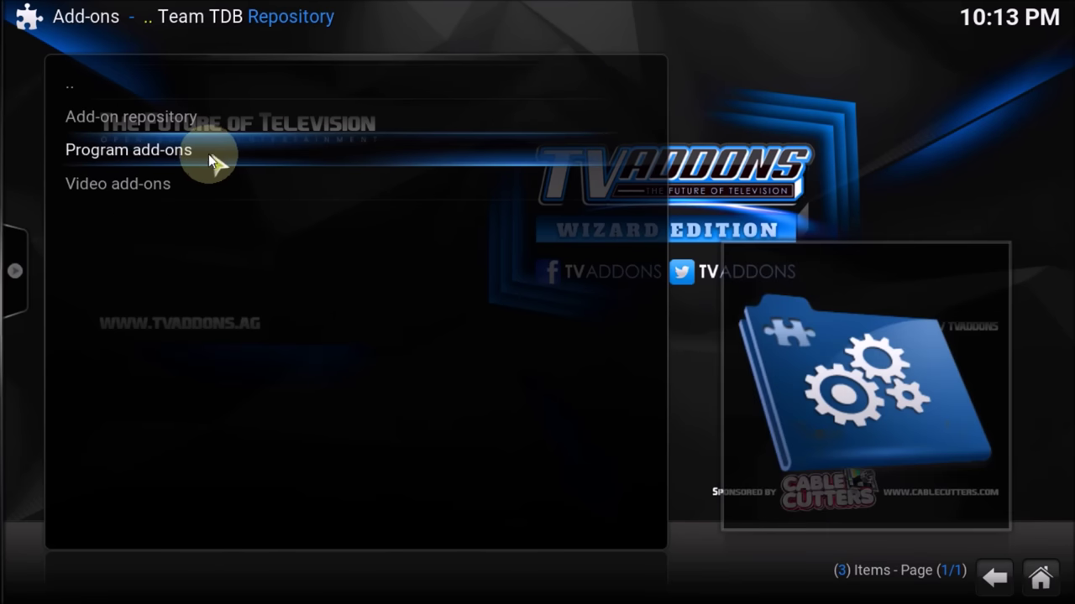
left_click(210, 156)
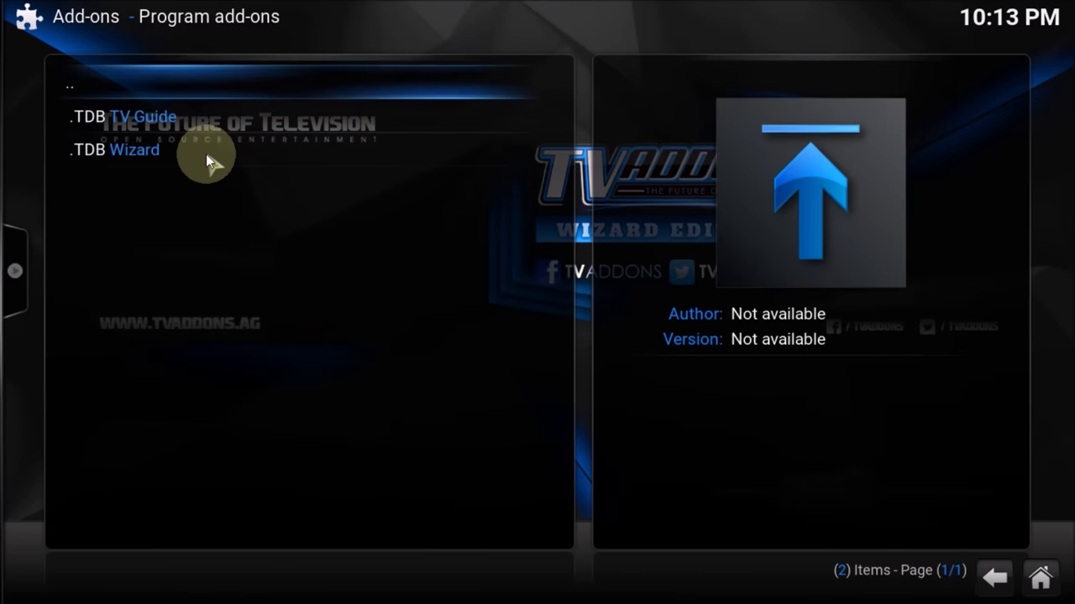
left_click(159, 154)
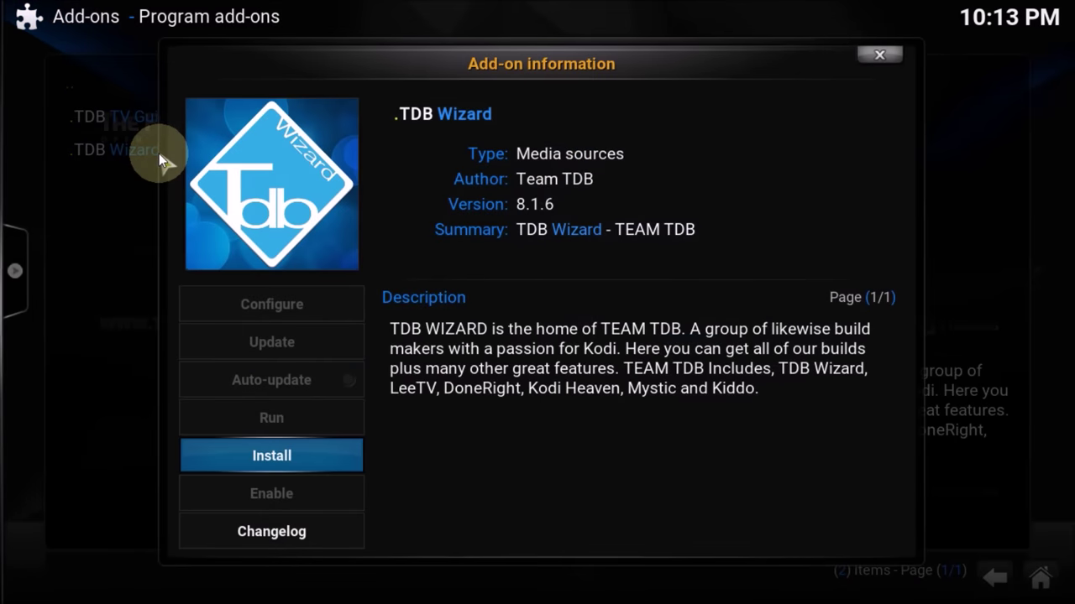
left_click(311, 441)
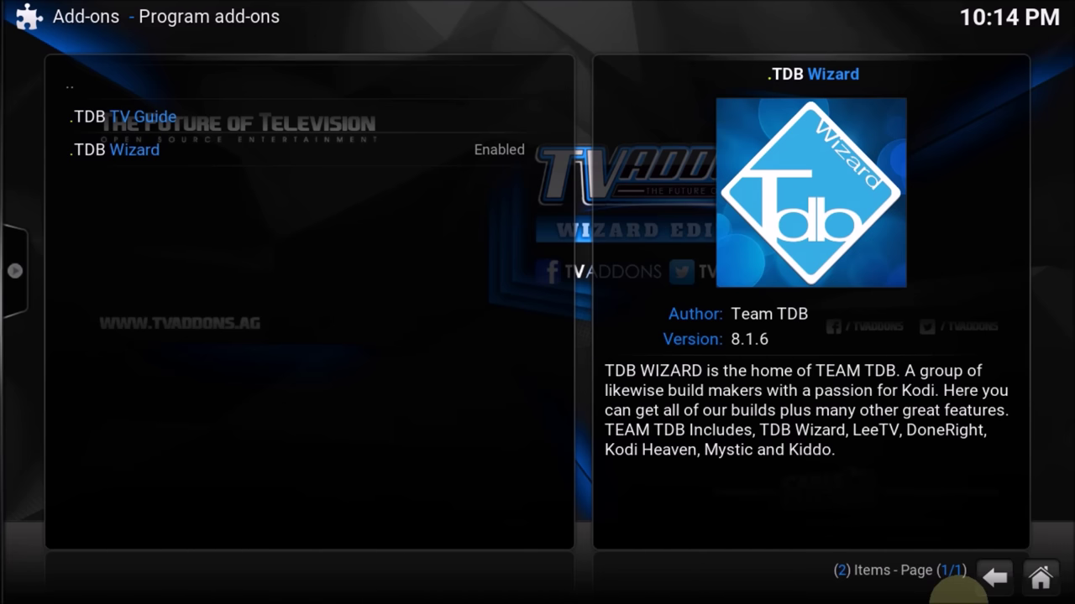
left_click(1042, 579)
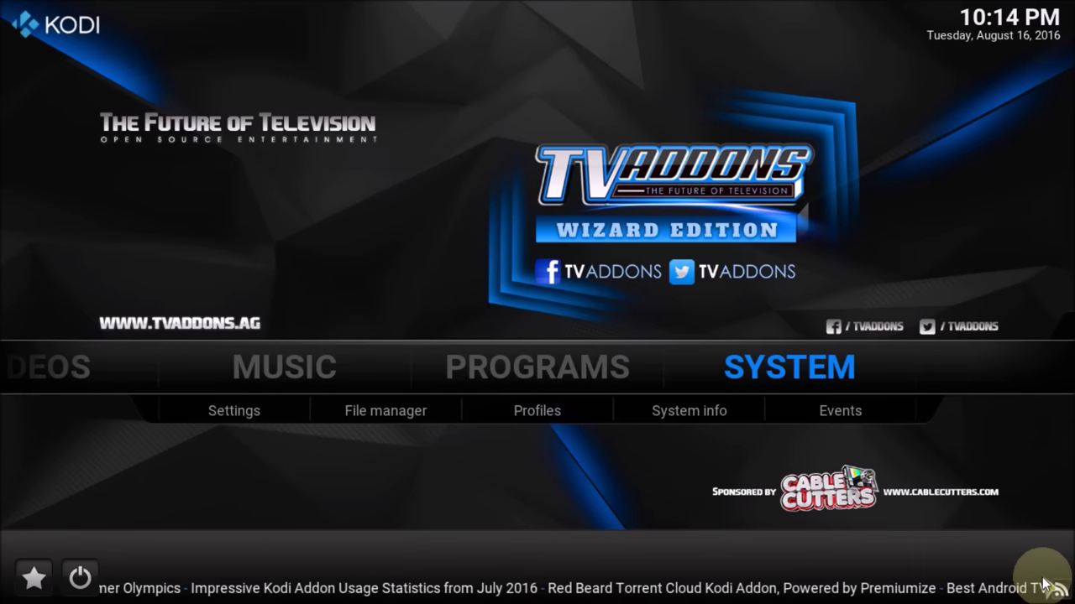
- Launch .TDB Wizard from Programs and open its Maintenance Tools menu
key("Left")
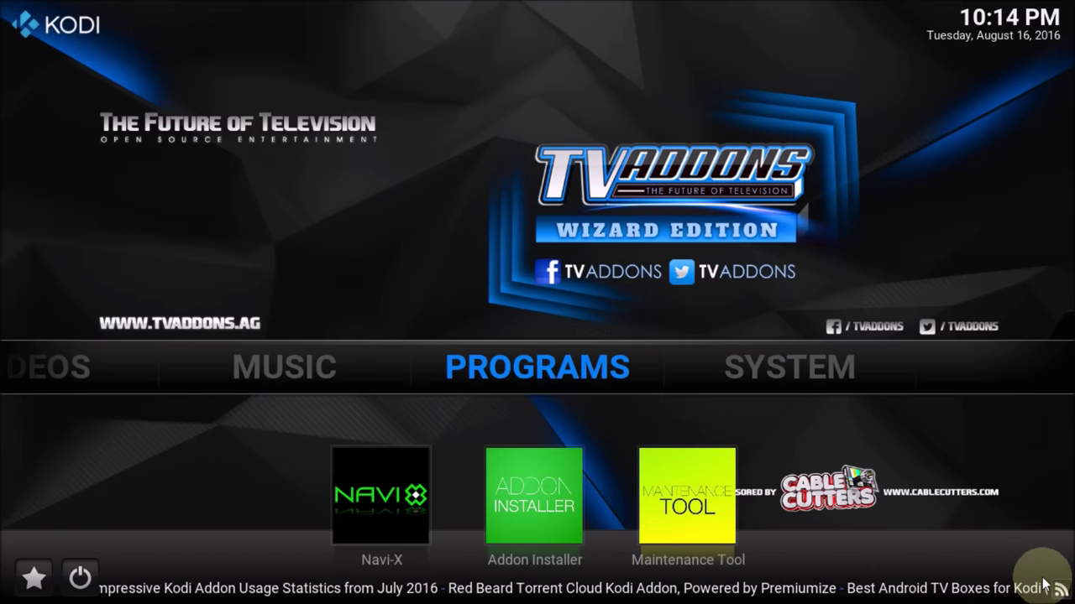
key("Return")
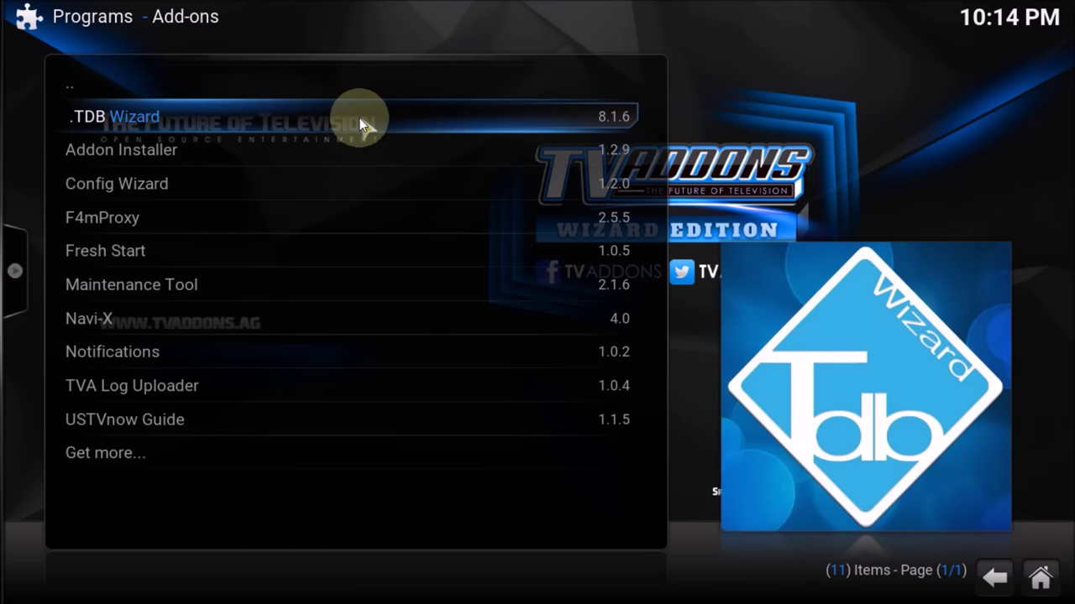
left_click(359, 121)
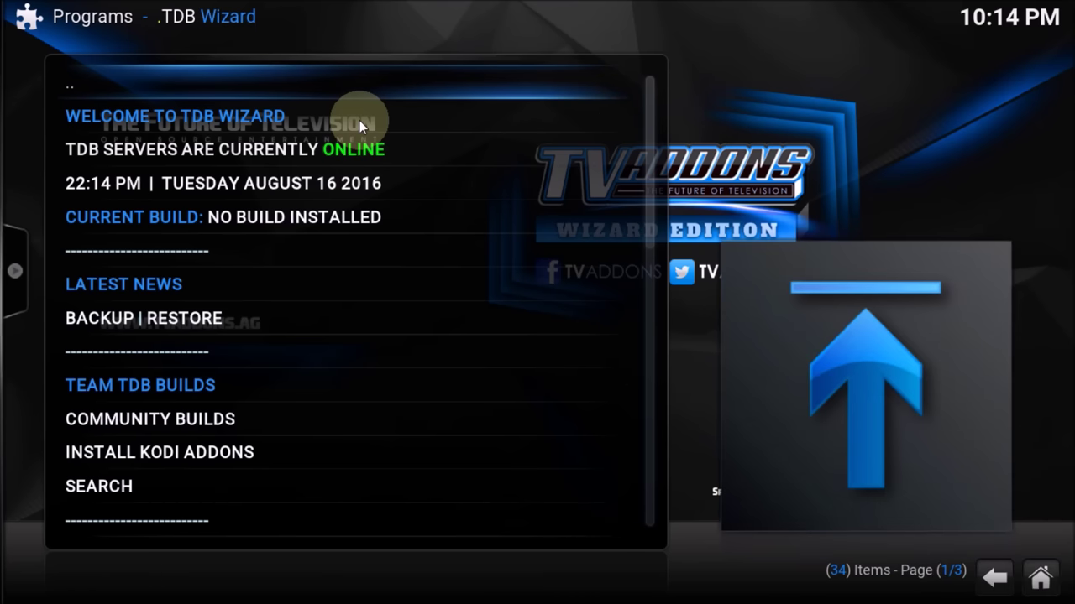
key("Down")
key("Down")
key("Down")
key("Down")
key("Down")
key("Down")
key("Down")
key("Down")
key("Down")
key("Down")
key("Down")
key("Down")
key("Down")
key("Down")
key("Down")
key("Down")
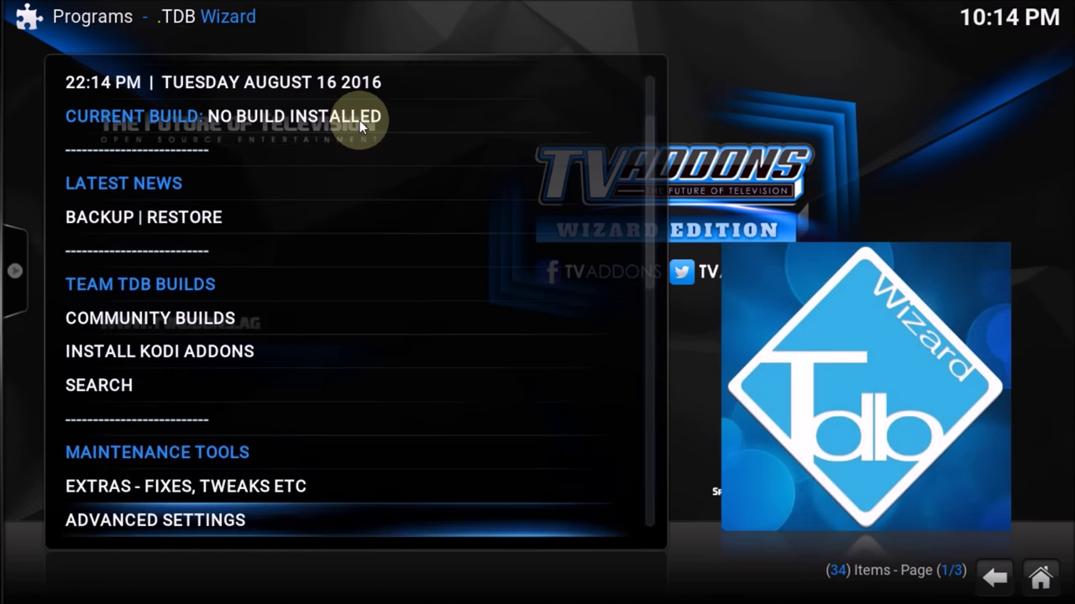
key("Down")
key("Down")
key("Down")
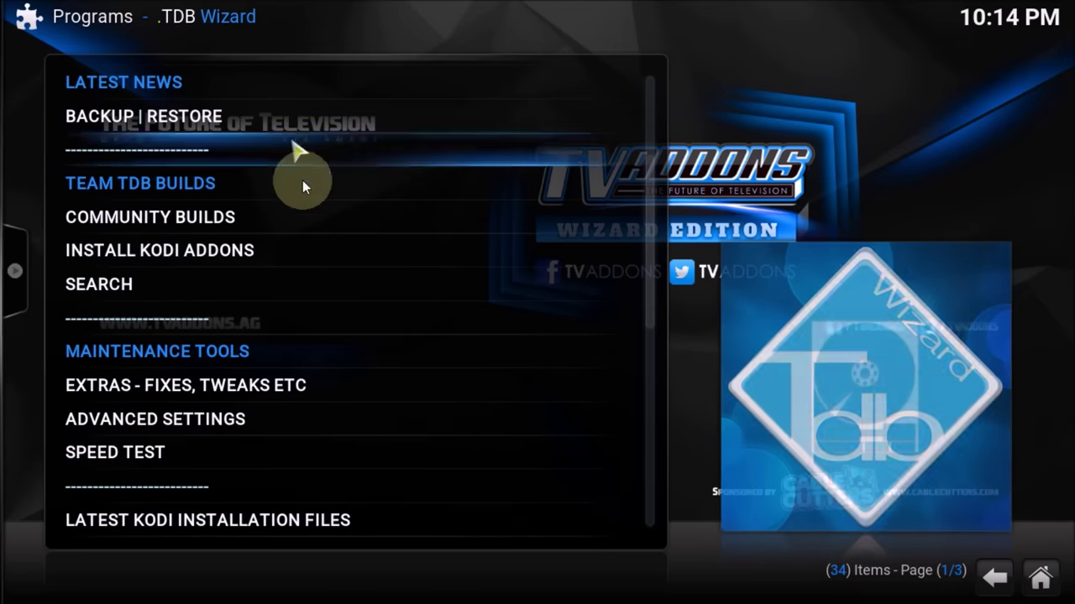
left_click(159, 351)
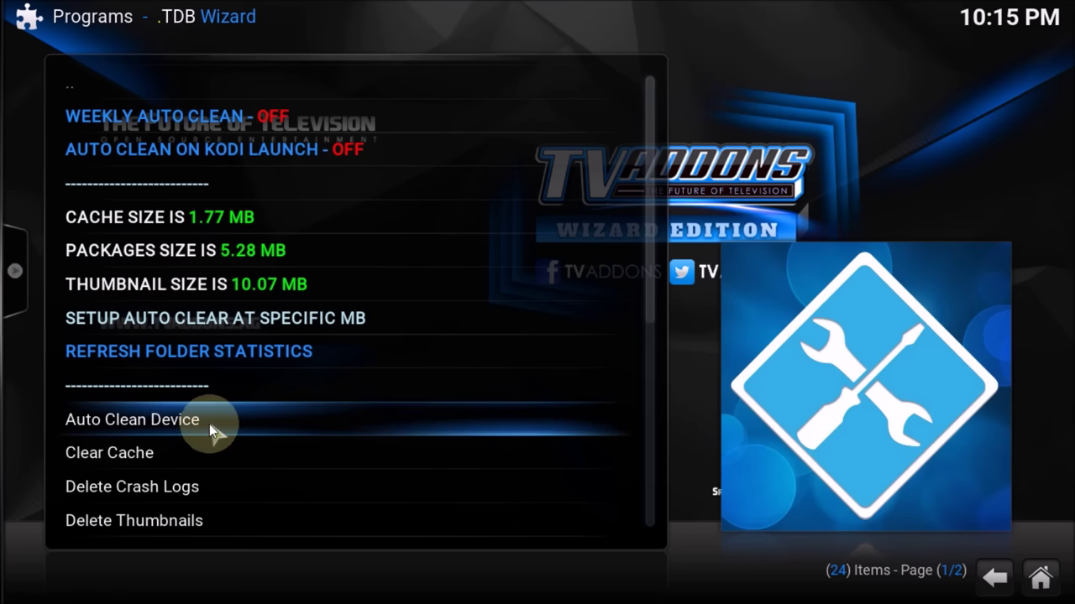
- Run Auto Clean Device, confirming deletion of cache, thumbnails and packages
left_click(210, 425)
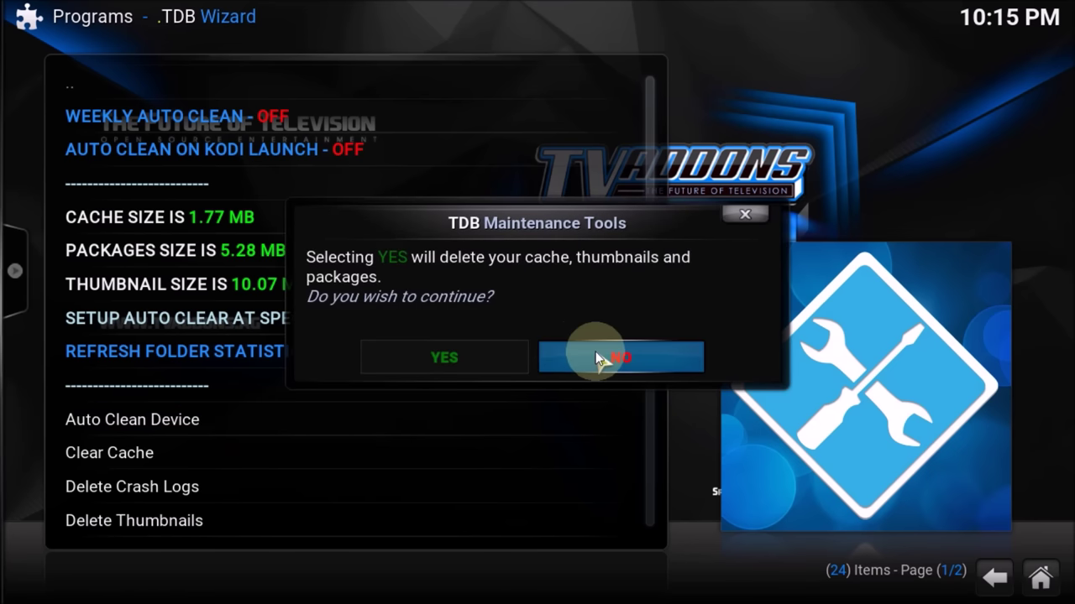
left_click(618, 352)
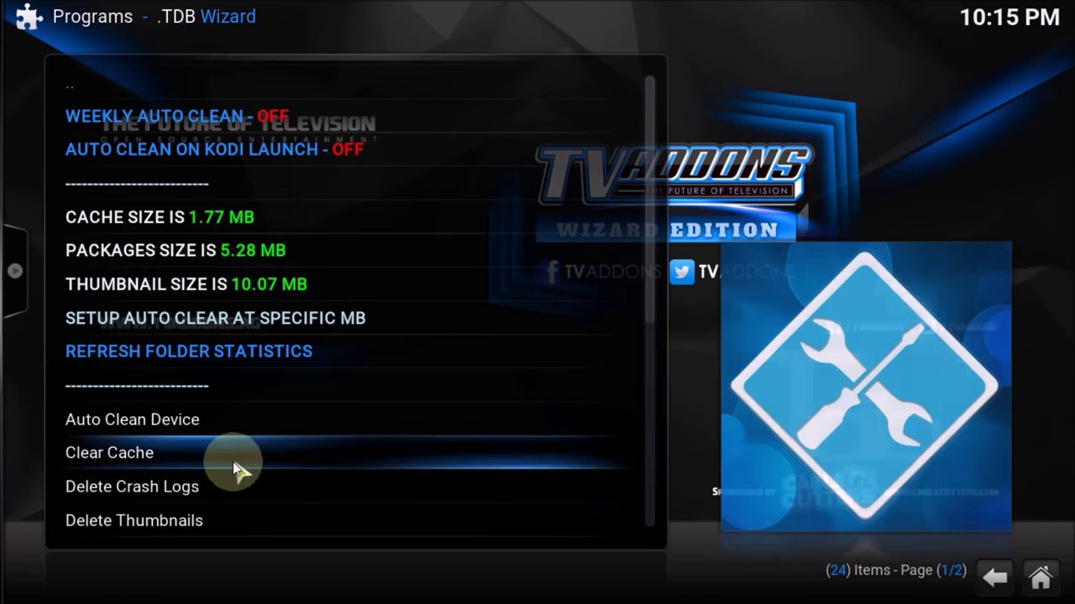
left_click(225, 430)
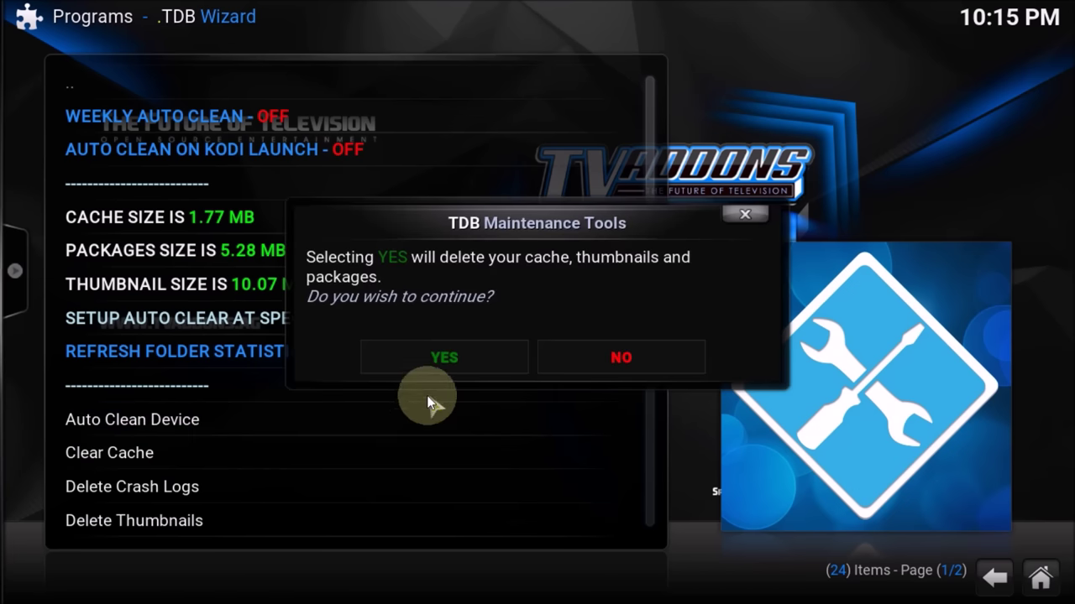
left_click(457, 364)
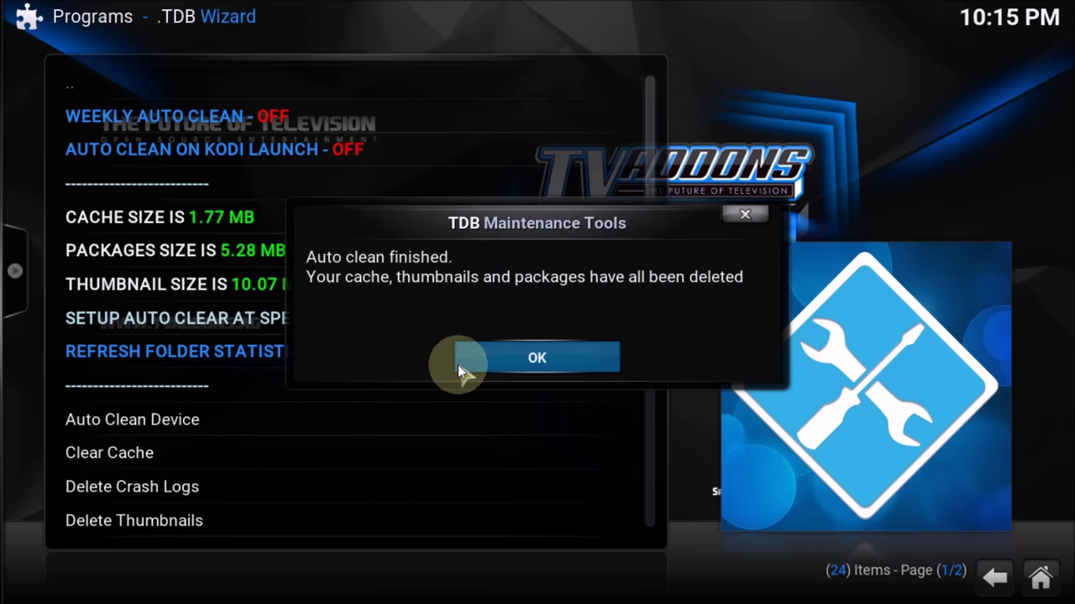
left_click(497, 365)
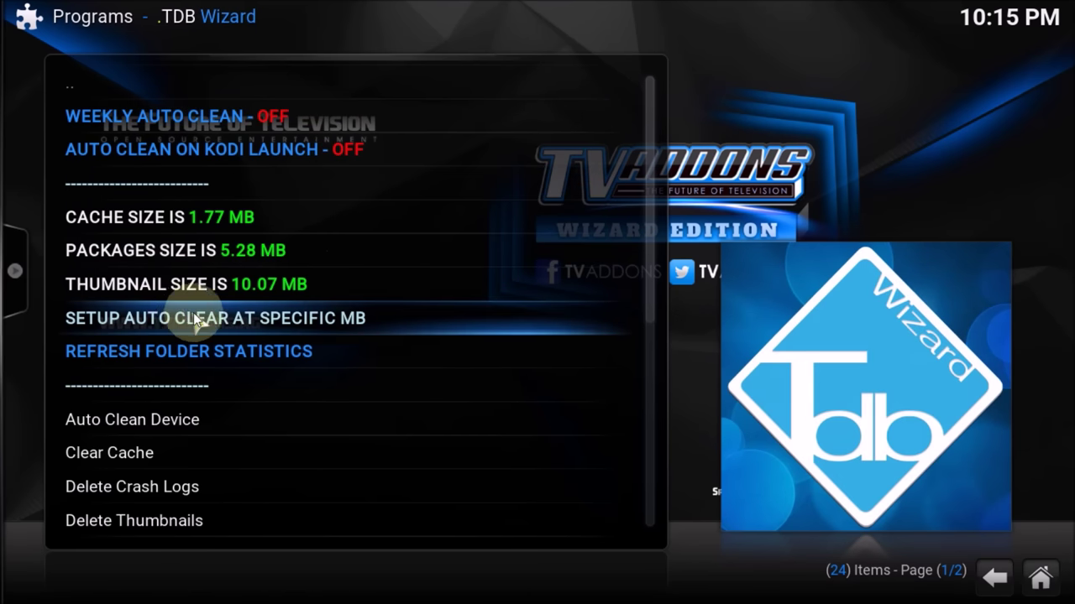
- In Auto Clean Options, enable Clear on Kodi Launch, set Clean Out Day to Friday, and save
left_click(365, 318)
left_click(483, 126)
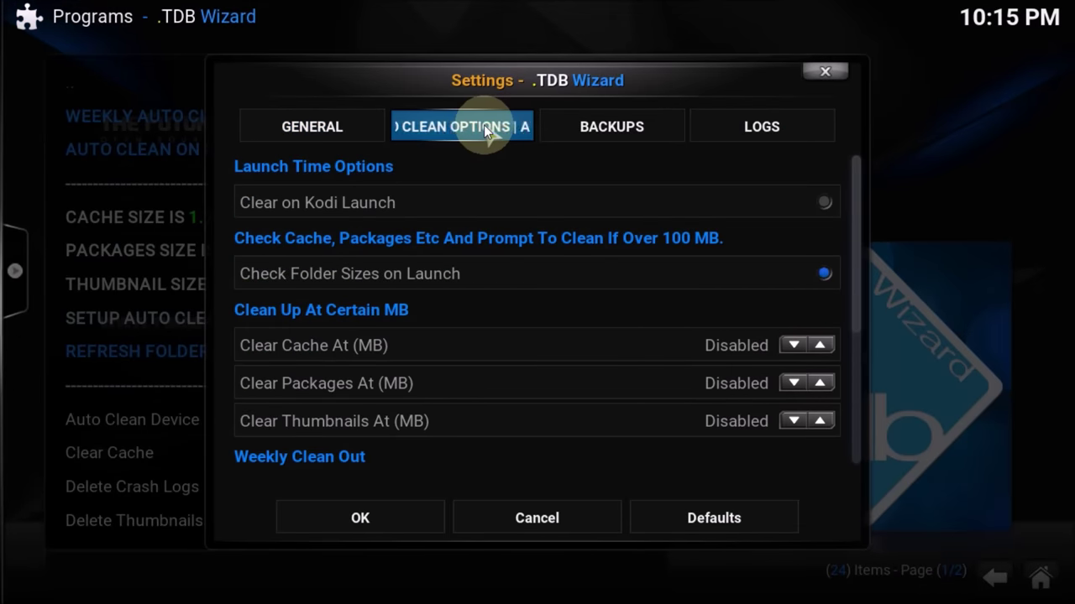
left_click(520, 203)
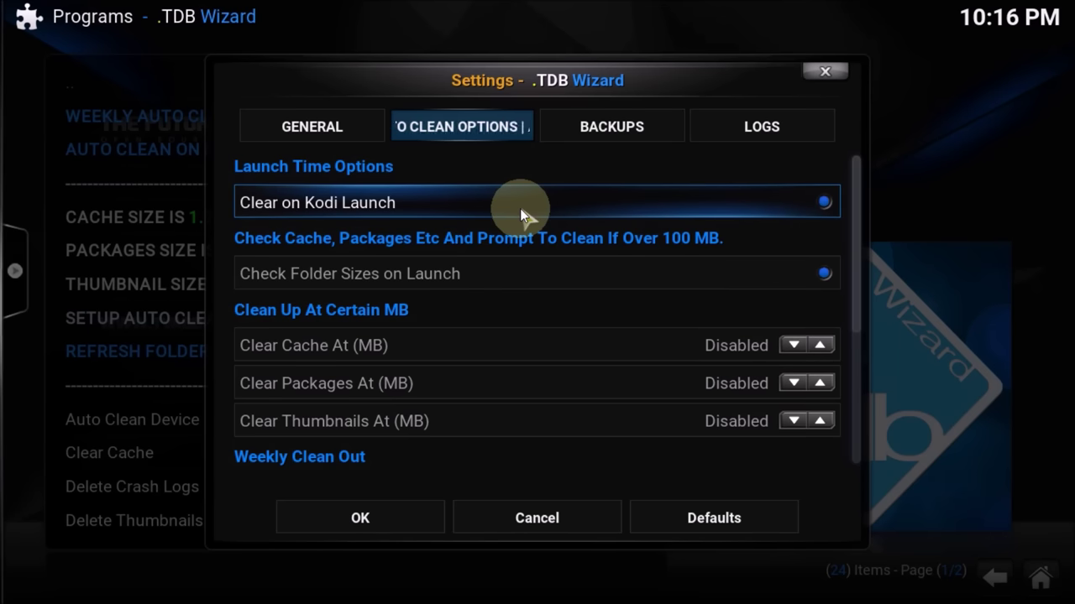
key("Down")
key("Down")
key("Down")
key("Down")
key("Down")
key("Down")
key("Down")
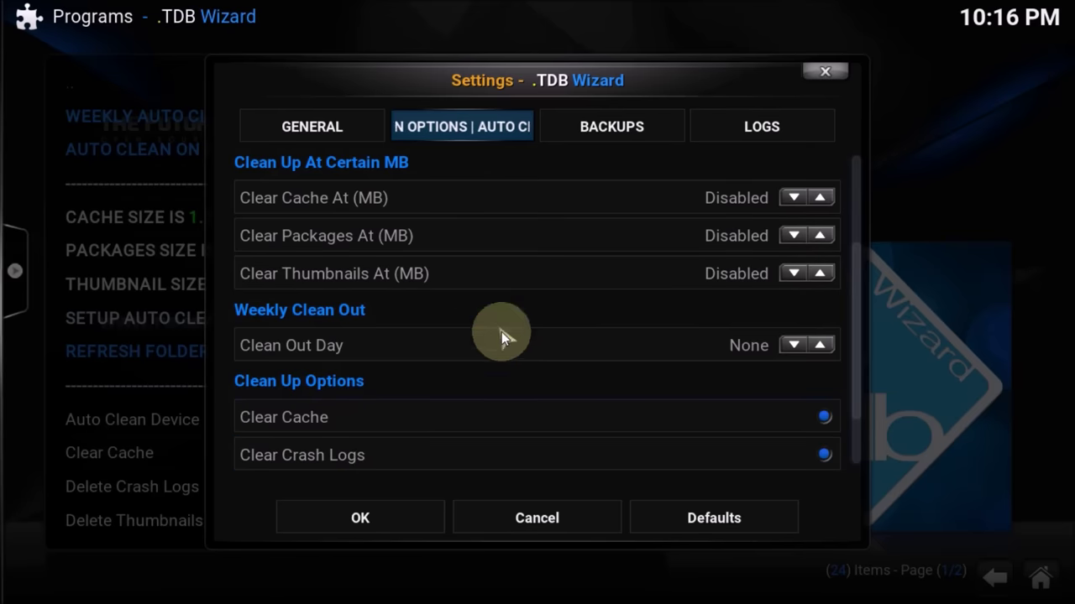
left_click(786, 349)
left_click(786, 347)
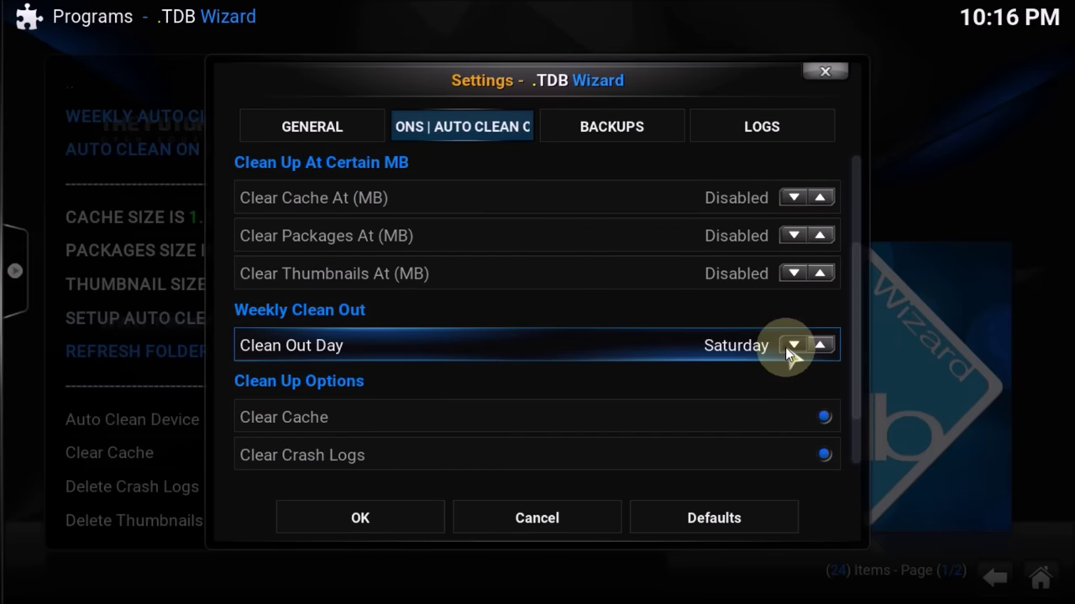
left_click(787, 348)
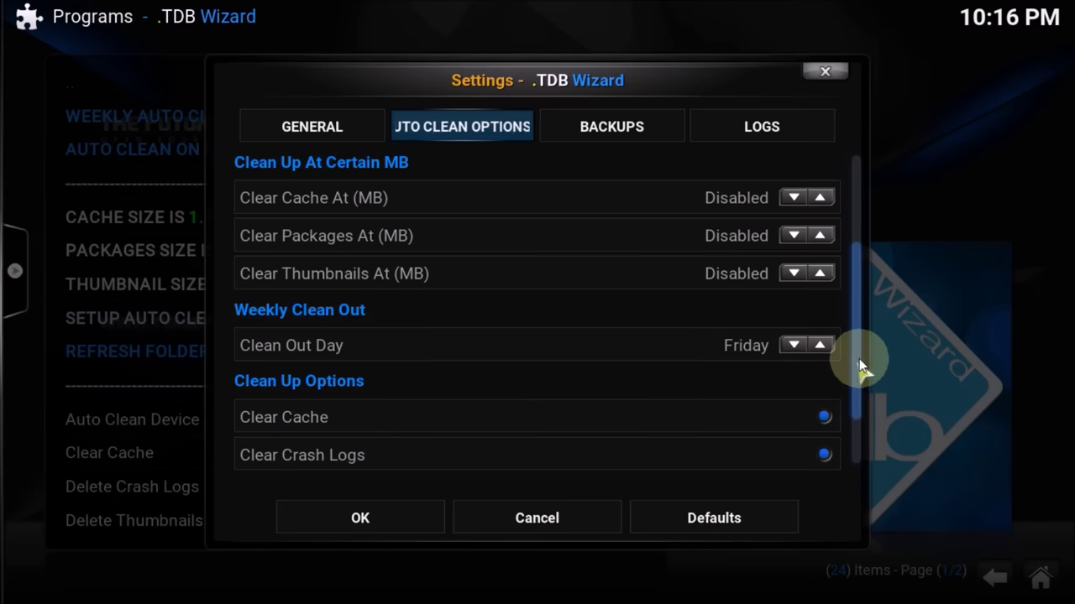
left_click_drag(862, 359, 867, 410)
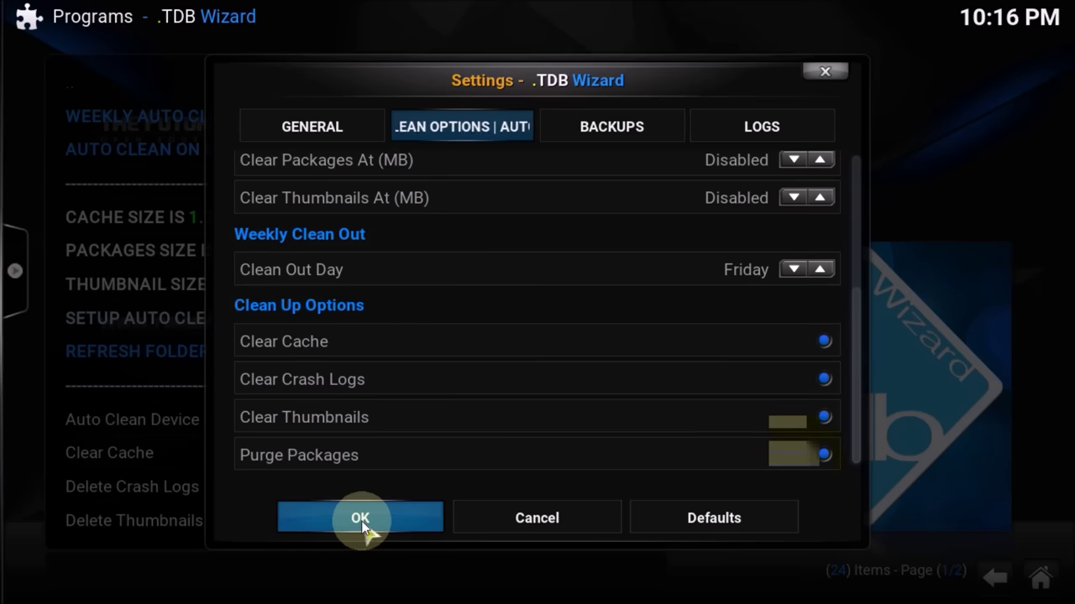
left_click_drag(851, 398, 869, 211)
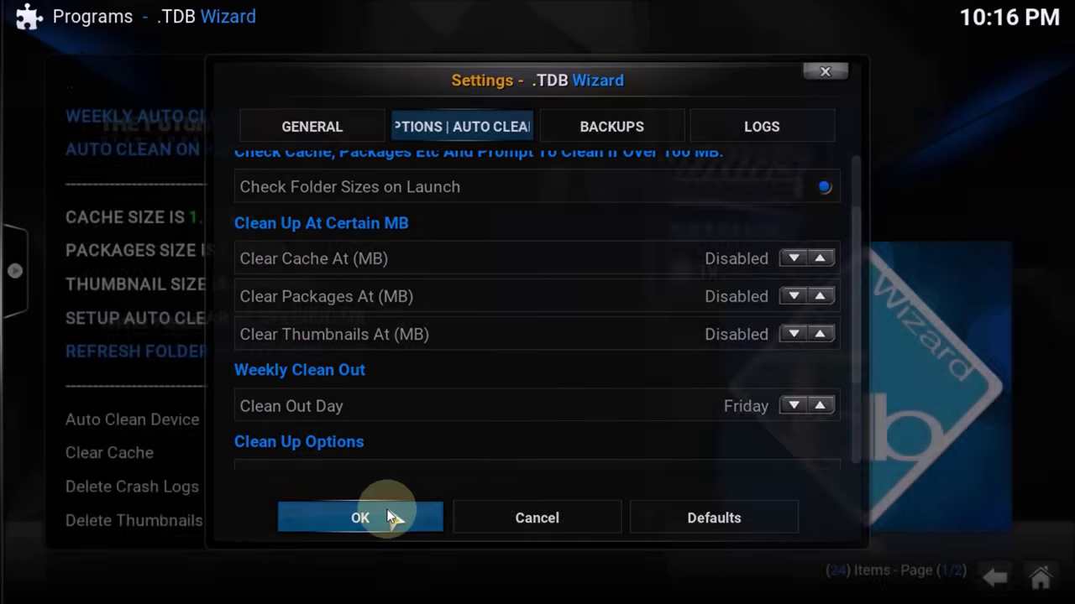
left_click(386, 515)
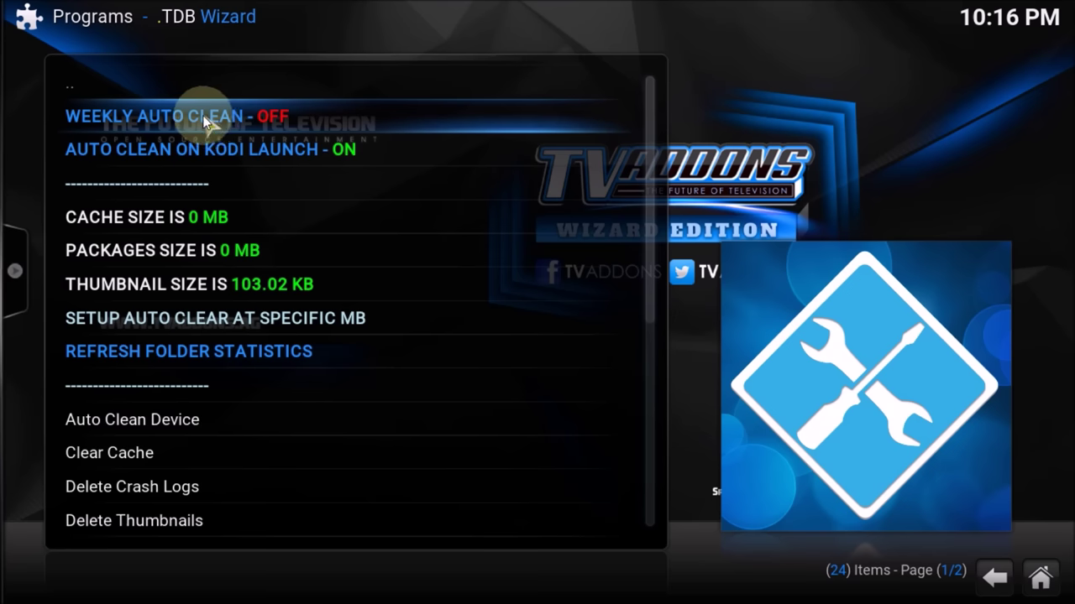
- Switch Weekly Auto Clean from OFF to ON in the maintenance menu
left_click(201, 118)
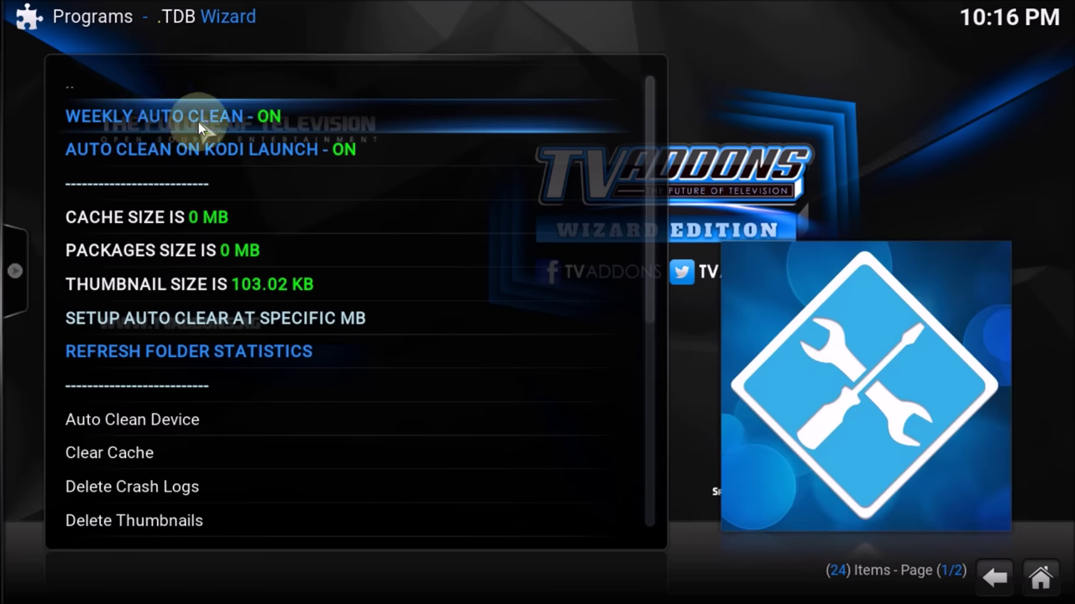